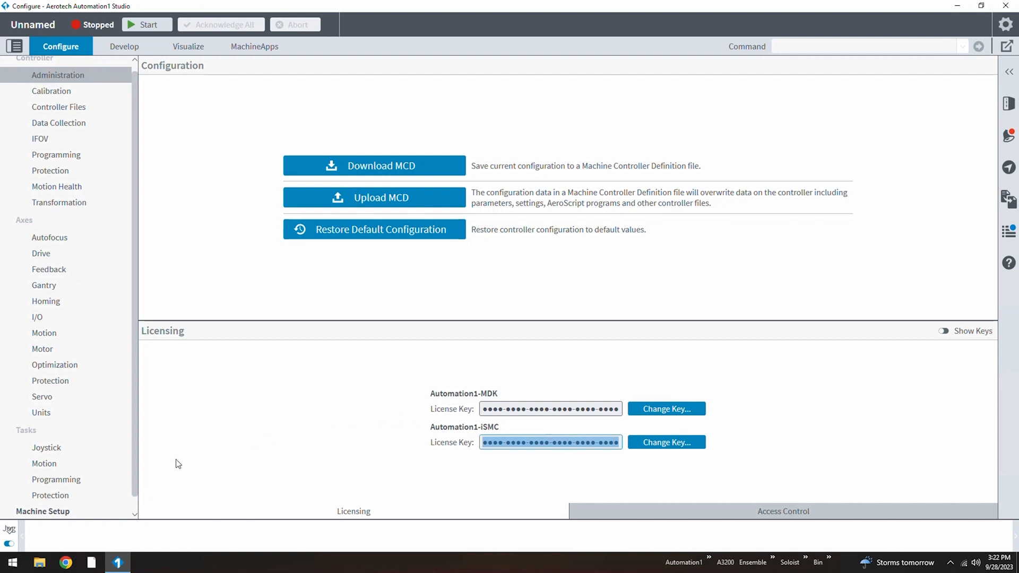
# - Launch Machine Setup from the controller's configuration pages
pyautogui.scroll(-1, 47, 512)
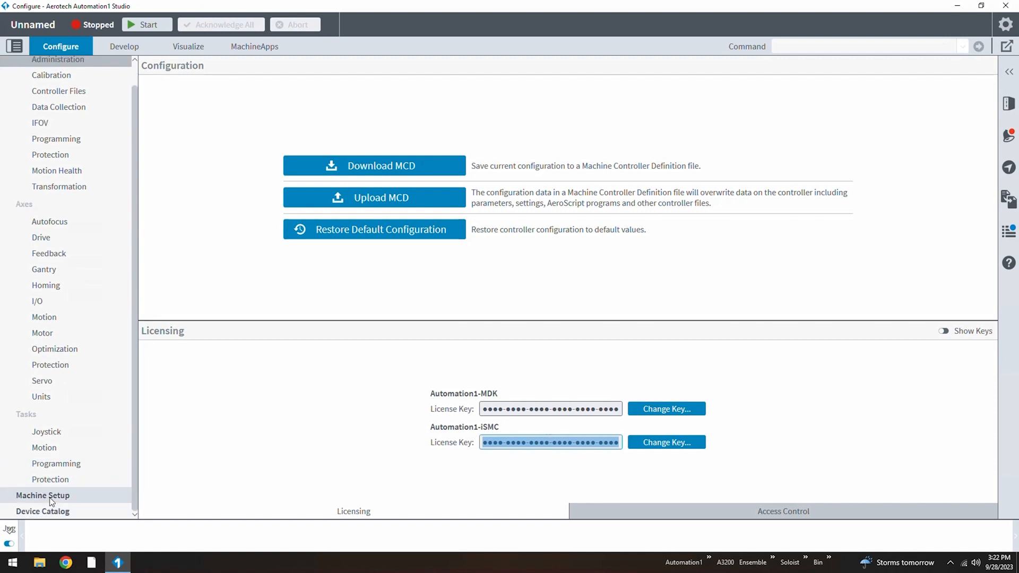
pyautogui.click(47, 495)
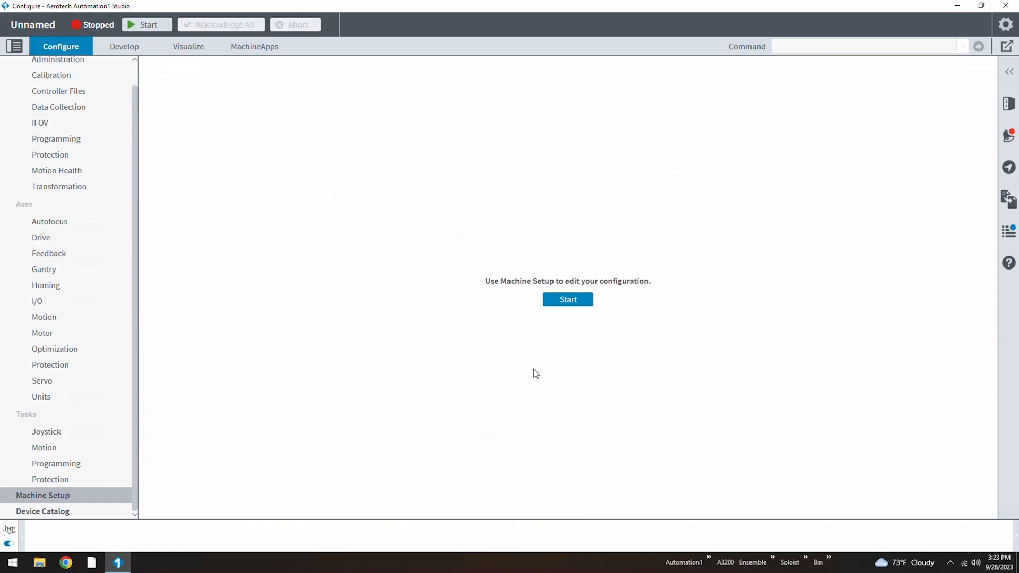
pyautogui.click(565, 303)
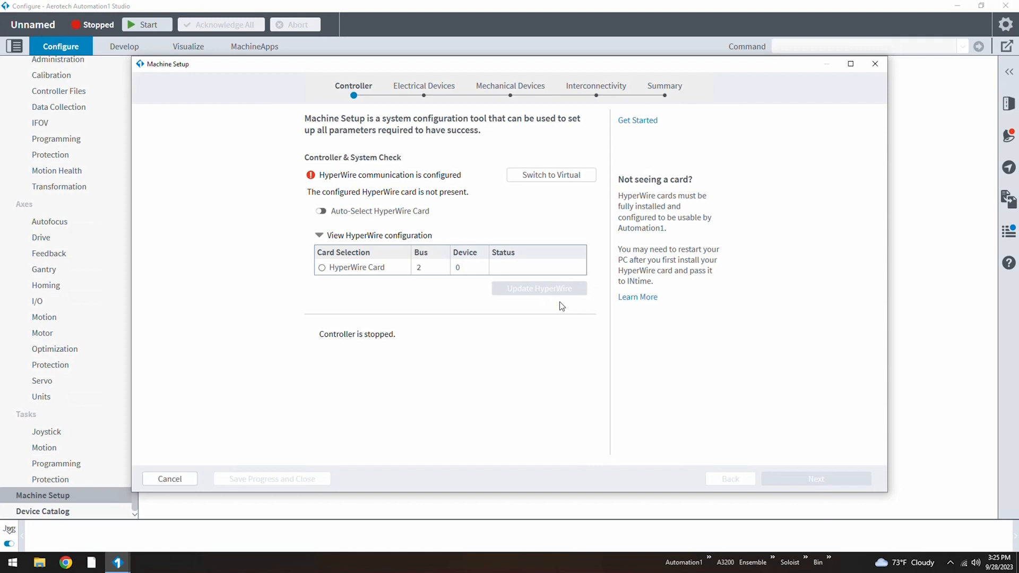
# - Switch to INtime Configuration, allow it to make changes to the device, and open the INtime Device Manager
pyautogui.click(11, 563)
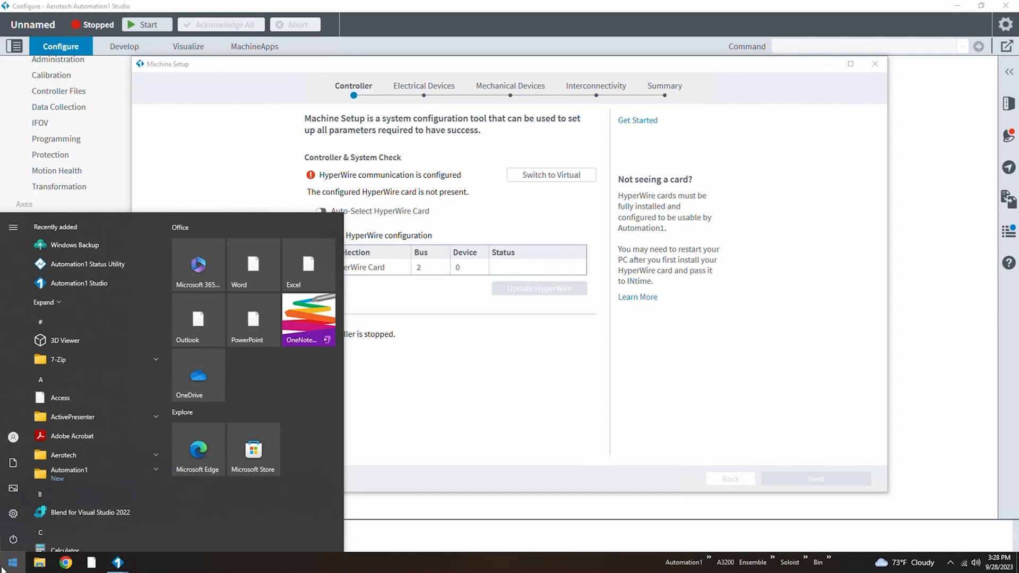
pyautogui.write('intime')
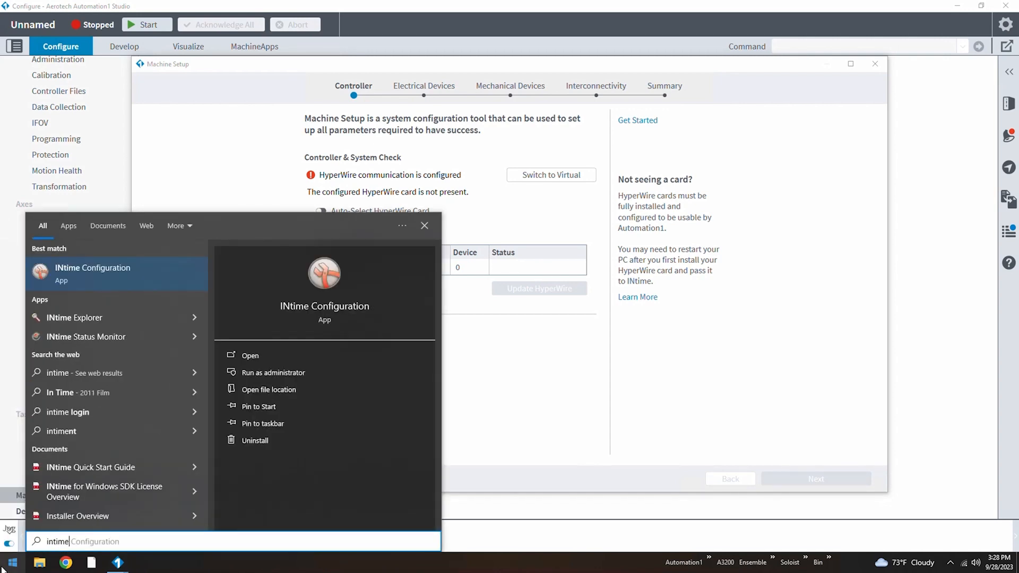
pyautogui.press('Return')
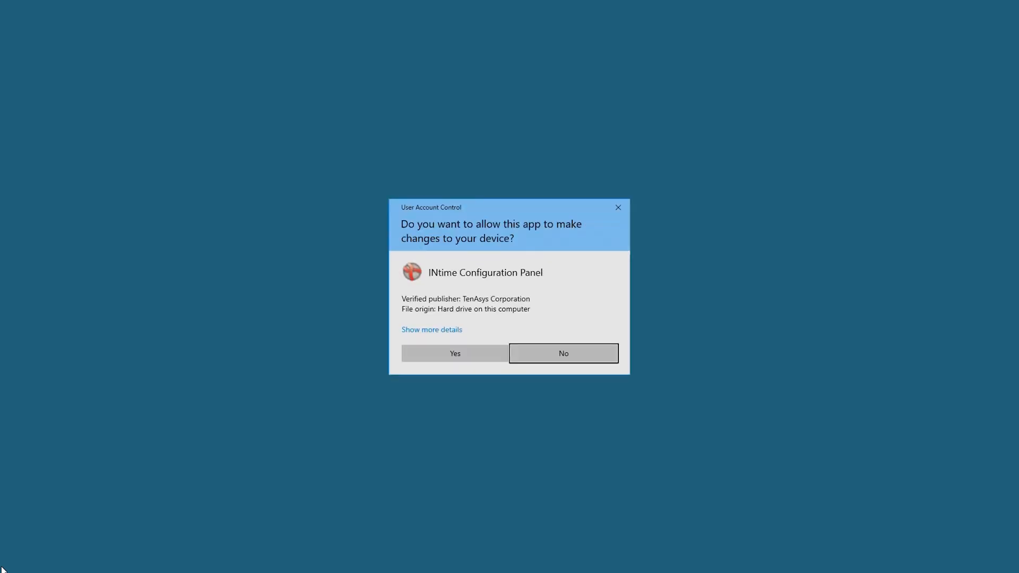
pyautogui.click(458, 355)
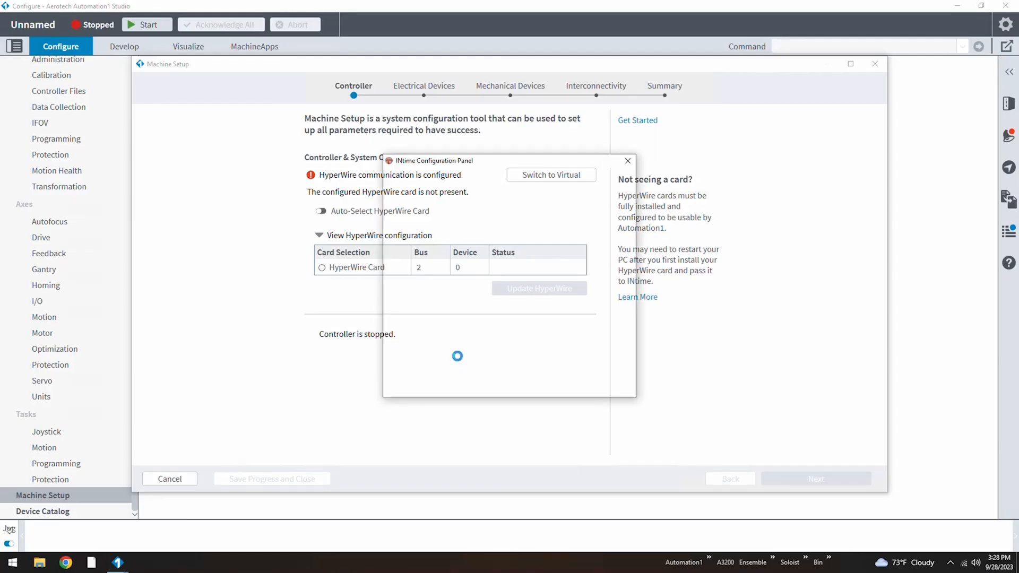
pyautogui.click(569, 229)
pyautogui.doubleClick(569, 229)
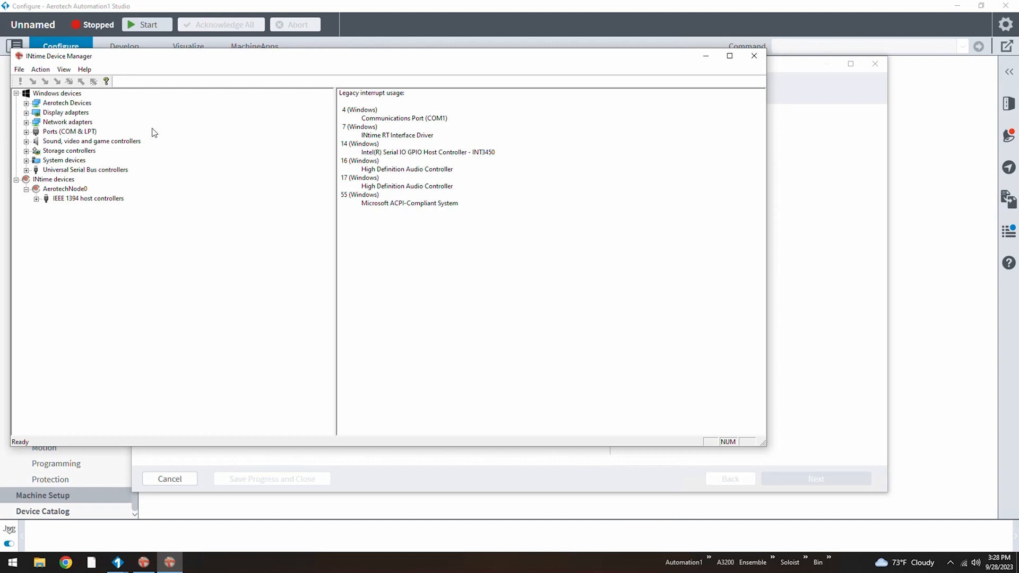
# - Pass the Aerotech HyperWire Adapter from Windows to INtime using MSI and apply the requested change
pyautogui.click(26, 104)
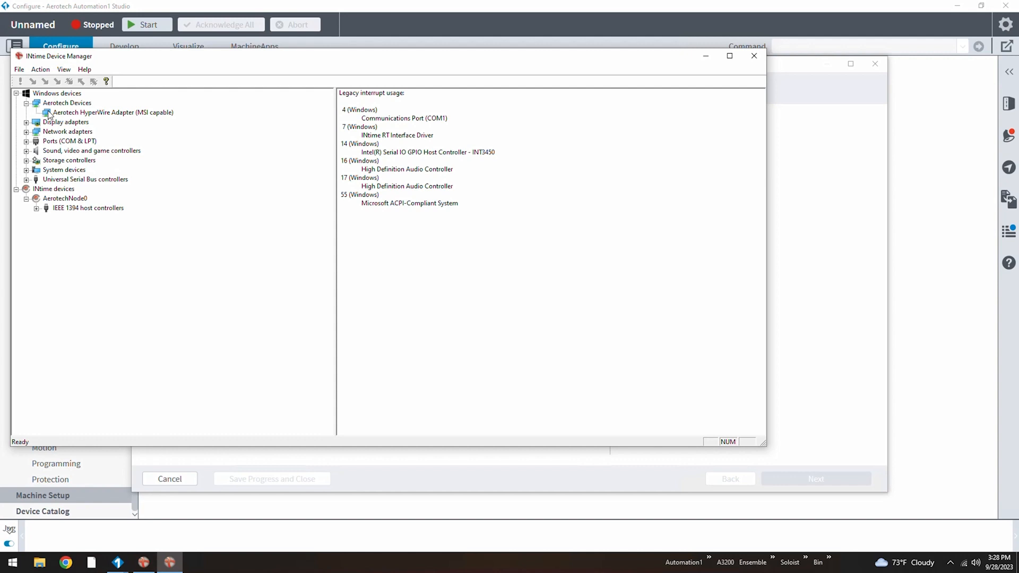
pyautogui.rightClick(105, 116)
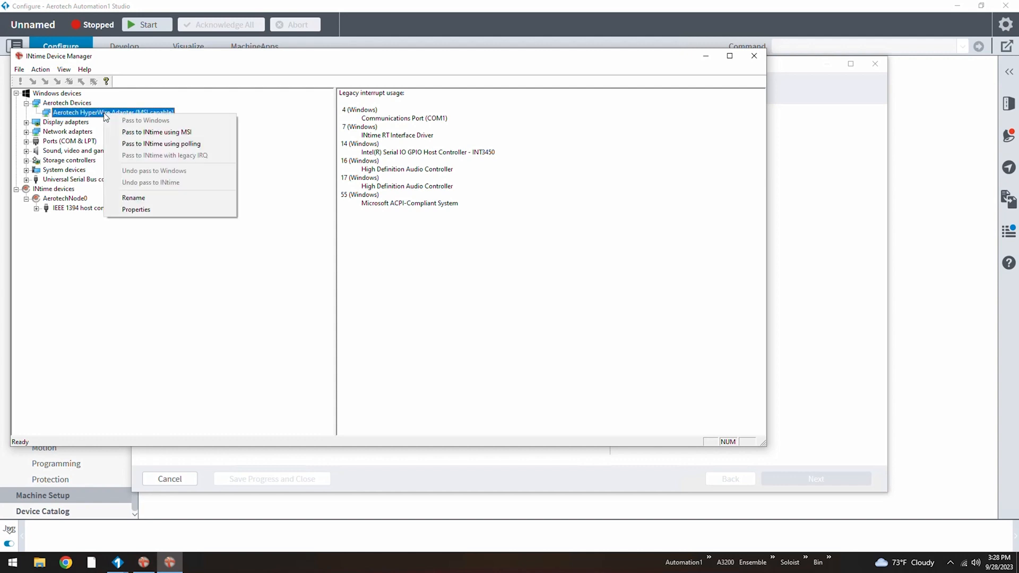
pyautogui.click(131, 133)
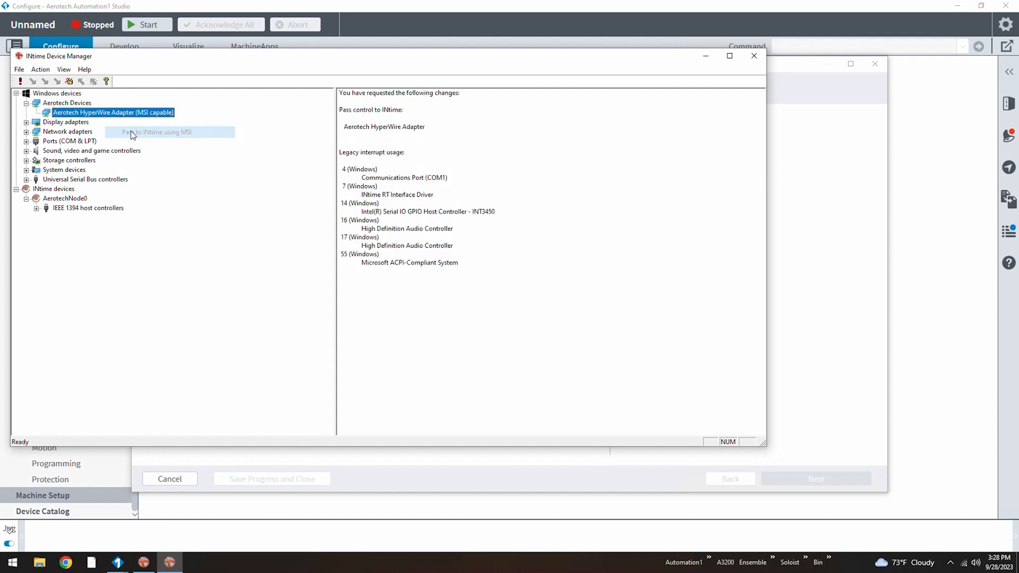
pyautogui.click(22, 81)
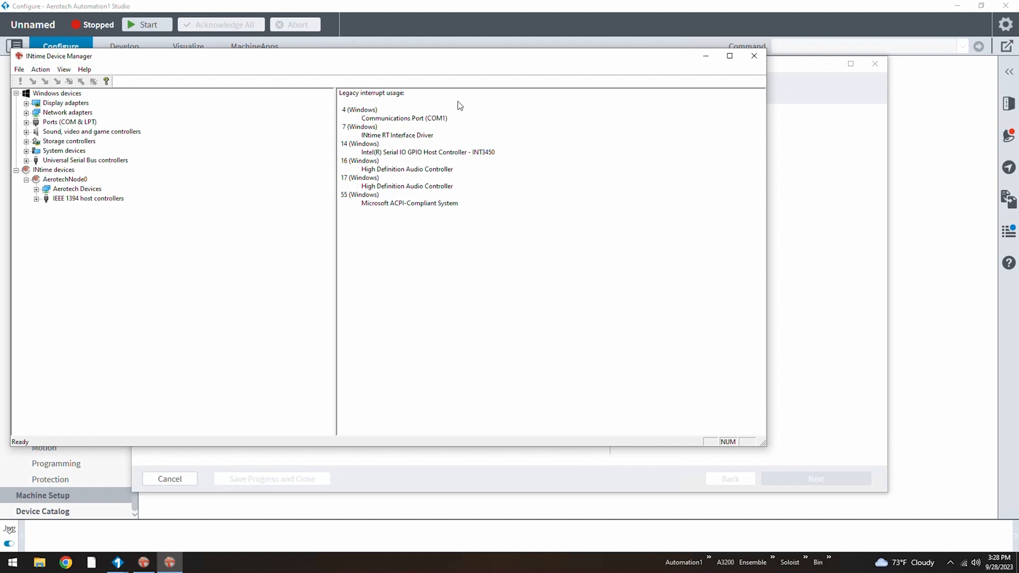
# - Close the INtime Device Manager and Configuration Panel, and cancel Machine Setup without saving
pyautogui.click(755, 56)
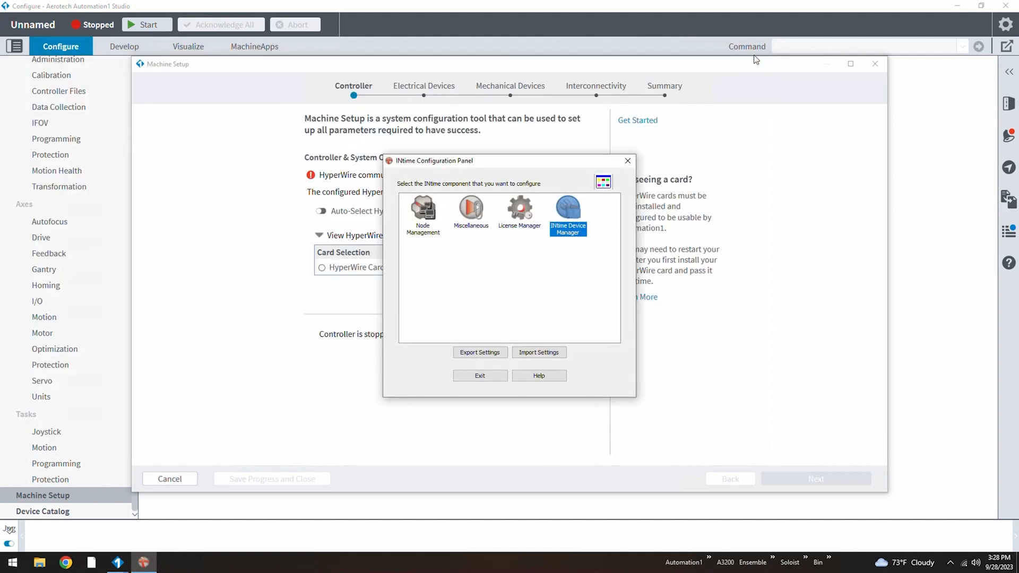
pyautogui.click(627, 161)
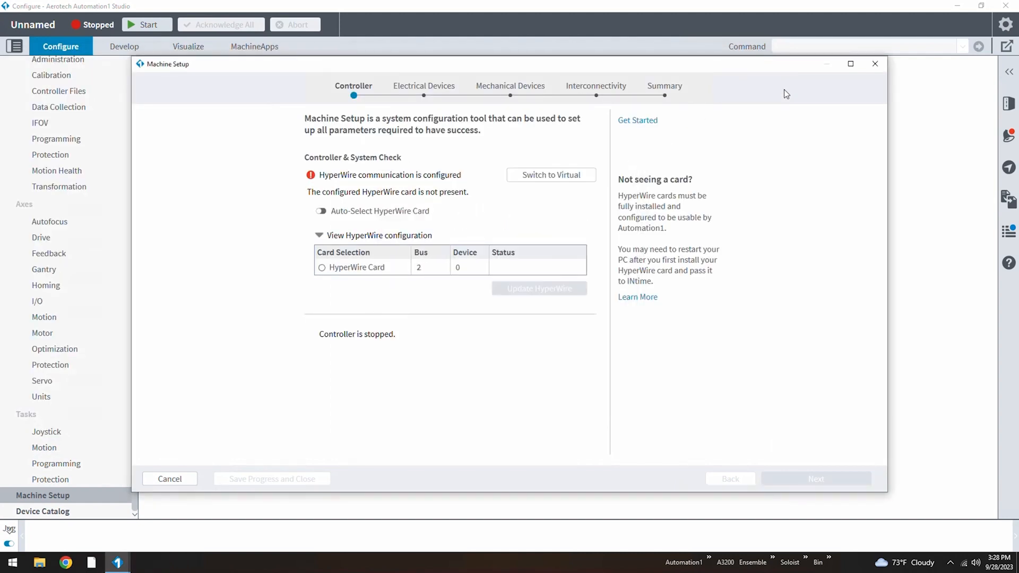
pyautogui.click(875, 65)
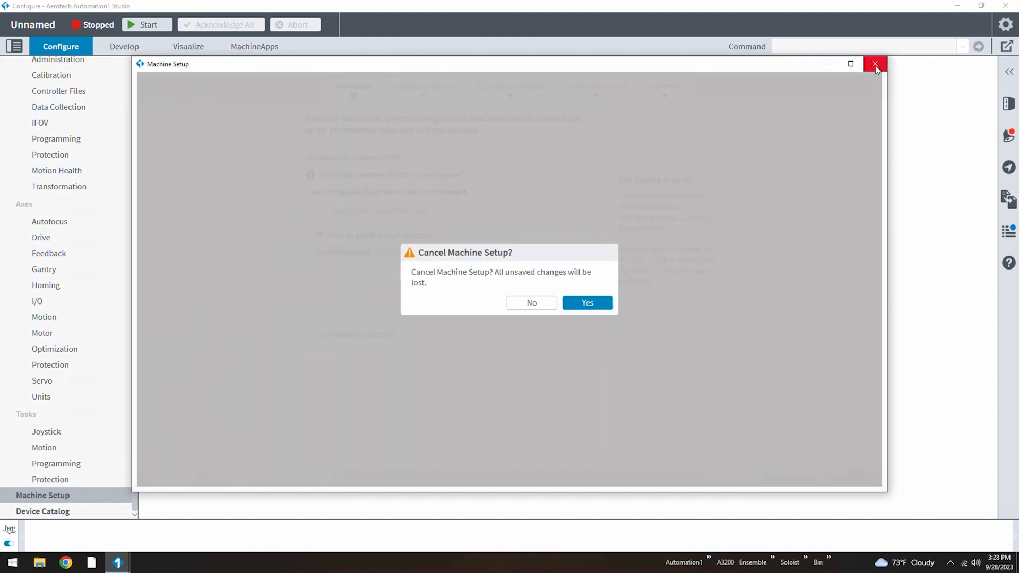
pyautogui.click(585, 302)
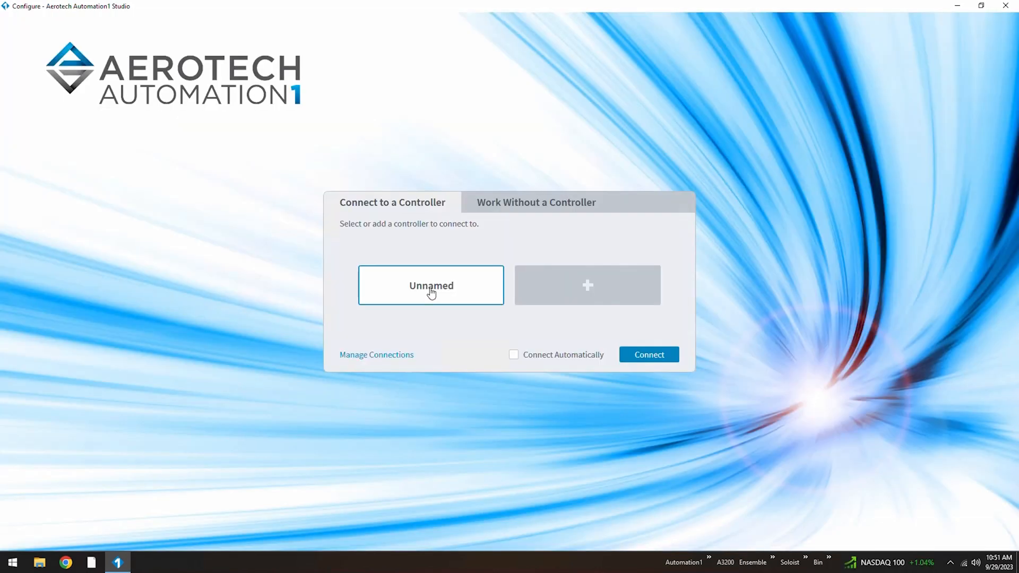
# - Connect to the Unnamed controller and relaunch Machine Setup, agreeing to stop motion and discard pending changes
pyautogui.click(646, 359)
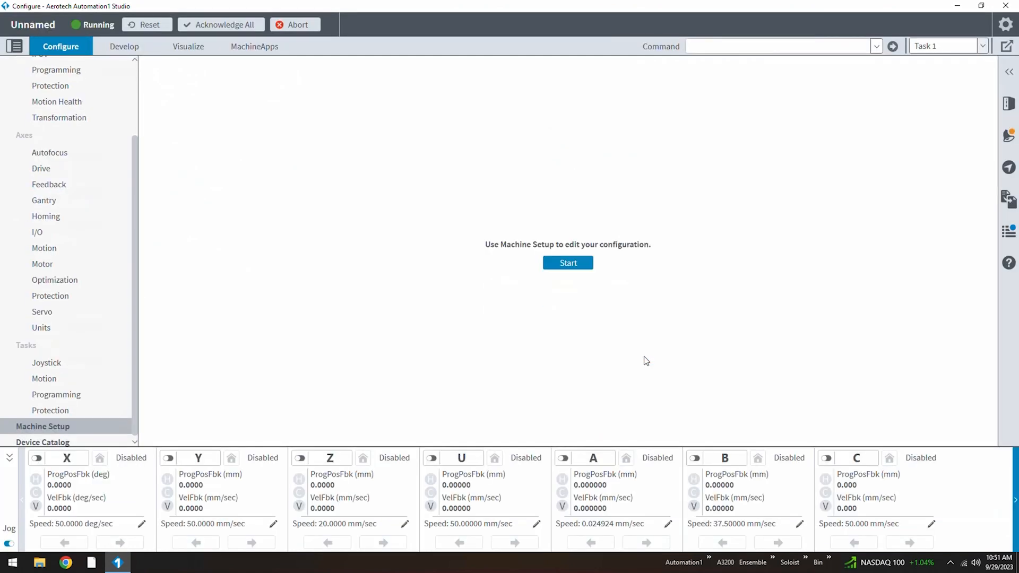
pyautogui.click(564, 263)
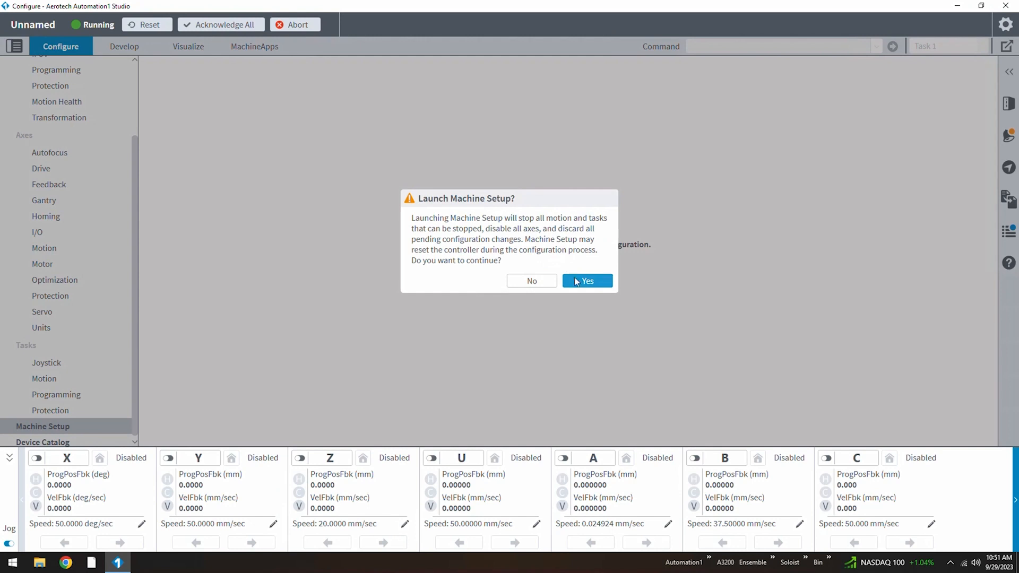
pyautogui.click(576, 281)
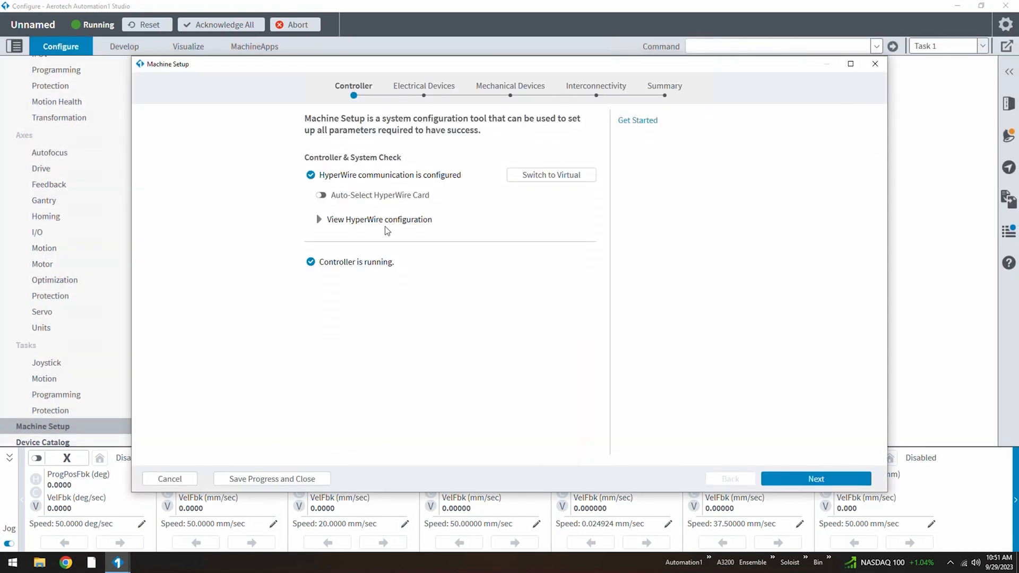
# - Turn on Auto-Select HyperWire Card after viewing the HyperWire configuration, and switch communication to virtual and back to HyperWire
pyautogui.click(320, 219)
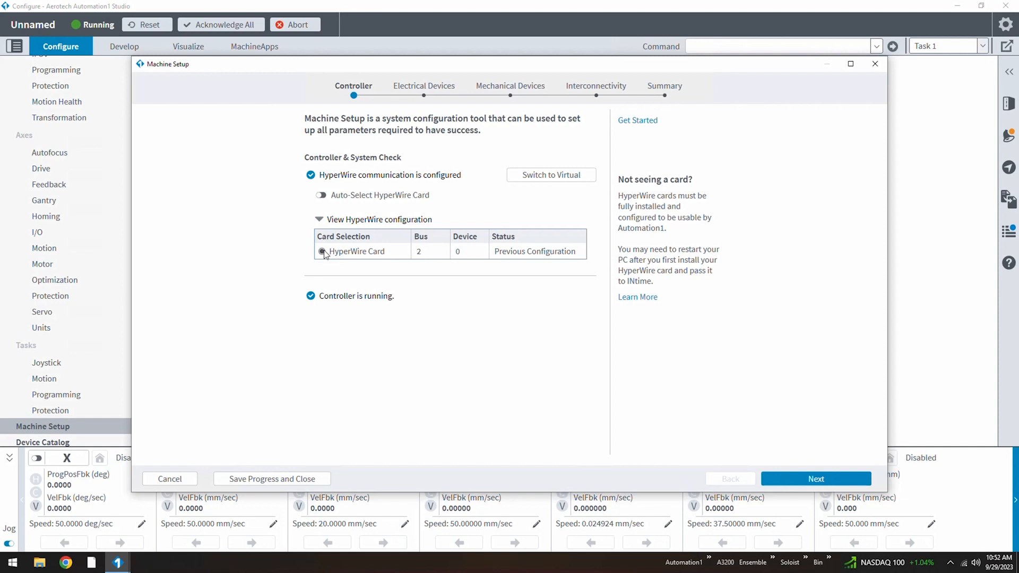
pyautogui.click(321, 196)
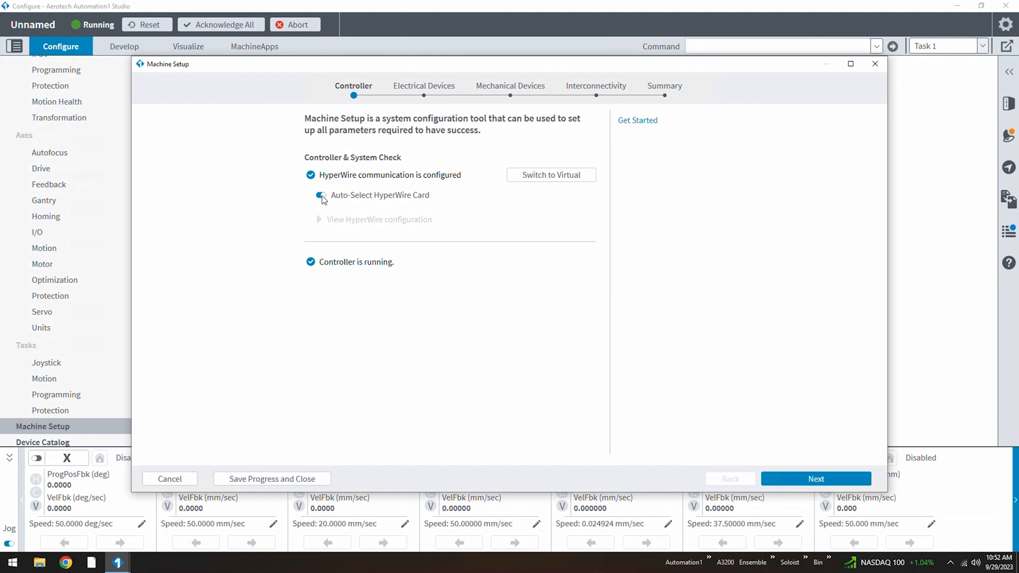
pyautogui.click(549, 179)
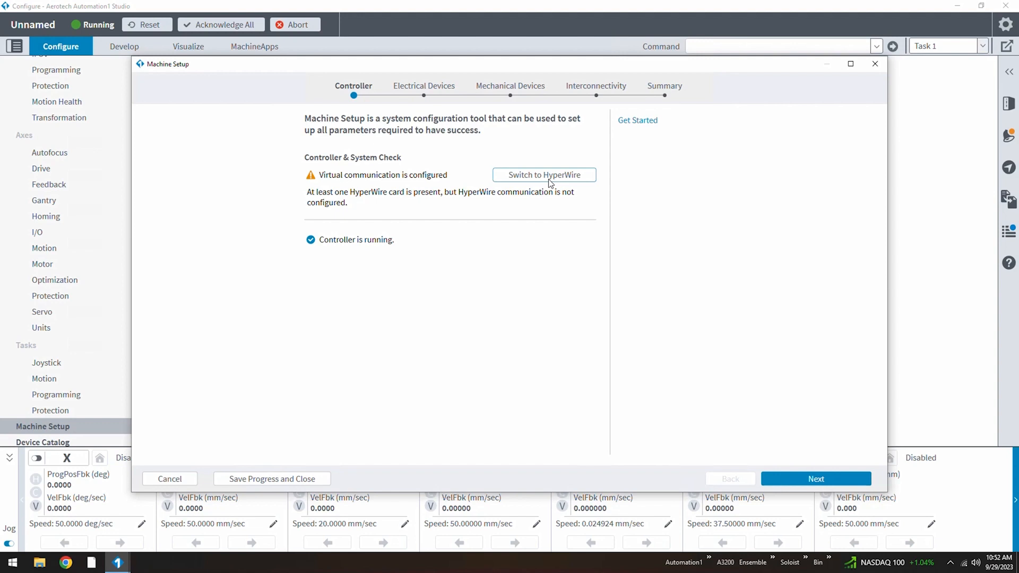
pyautogui.click(549, 180)
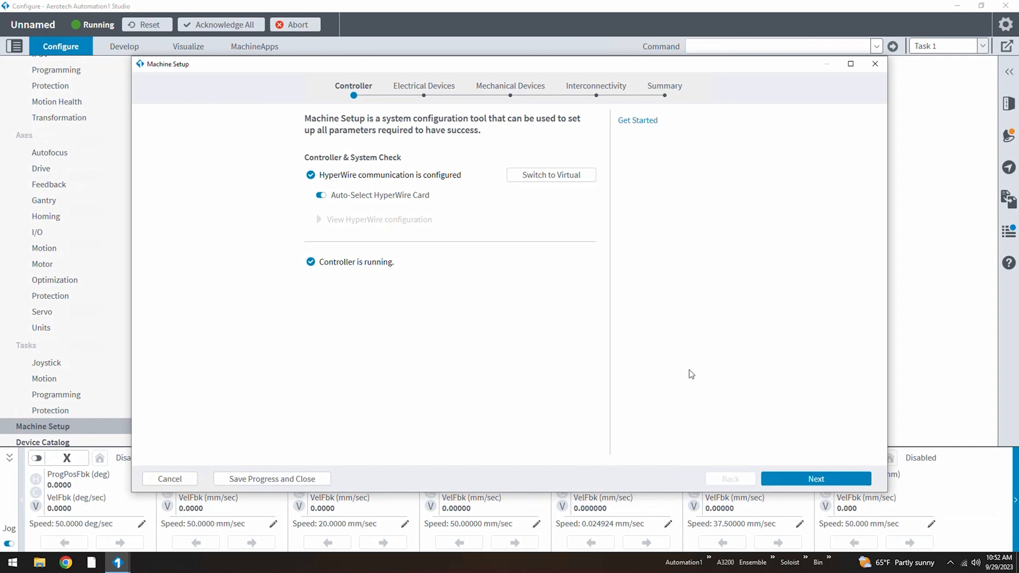
# - Advance through Machine Setup to the Summary, keeping the existing controller, electrical device, mechanical device and axis settings
pyautogui.click(816, 480)
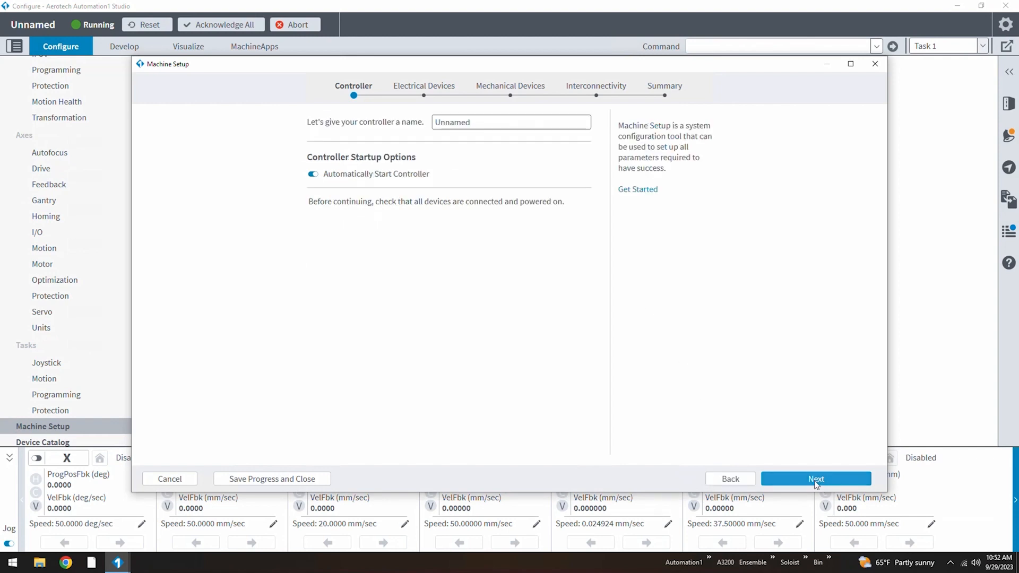
pyautogui.click(816, 480)
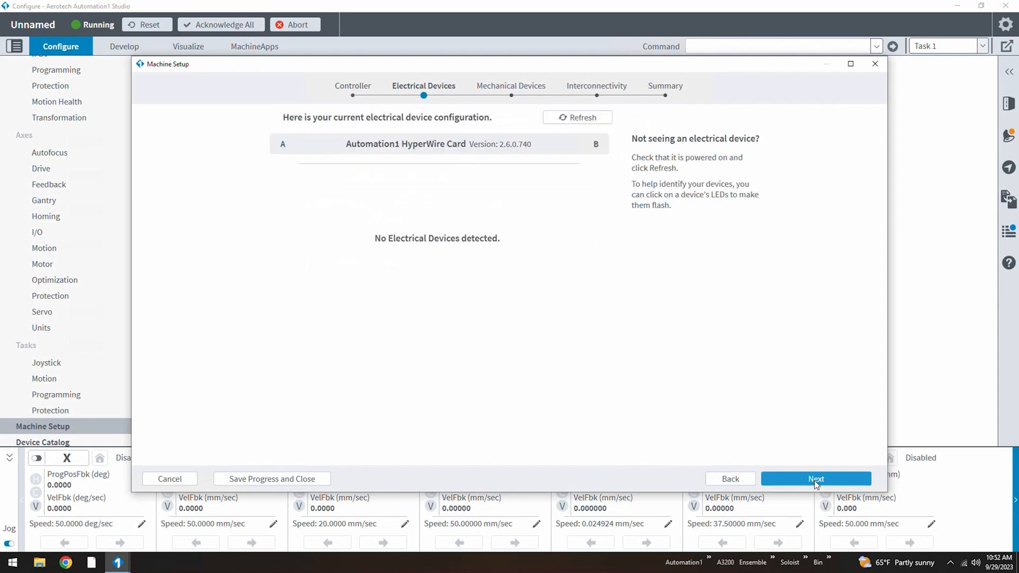
pyautogui.click(815, 479)
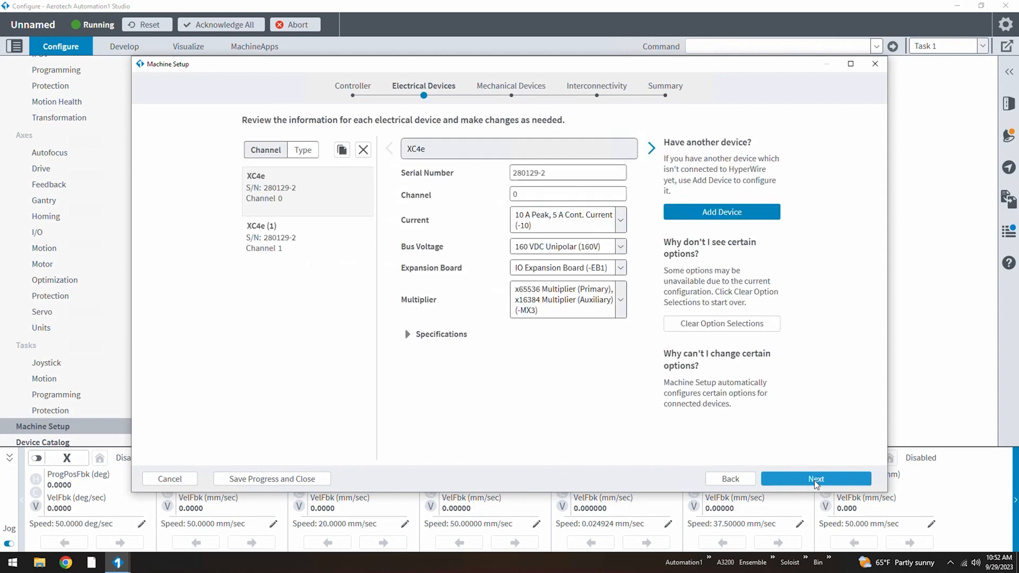
pyautogui.click(816, 479)
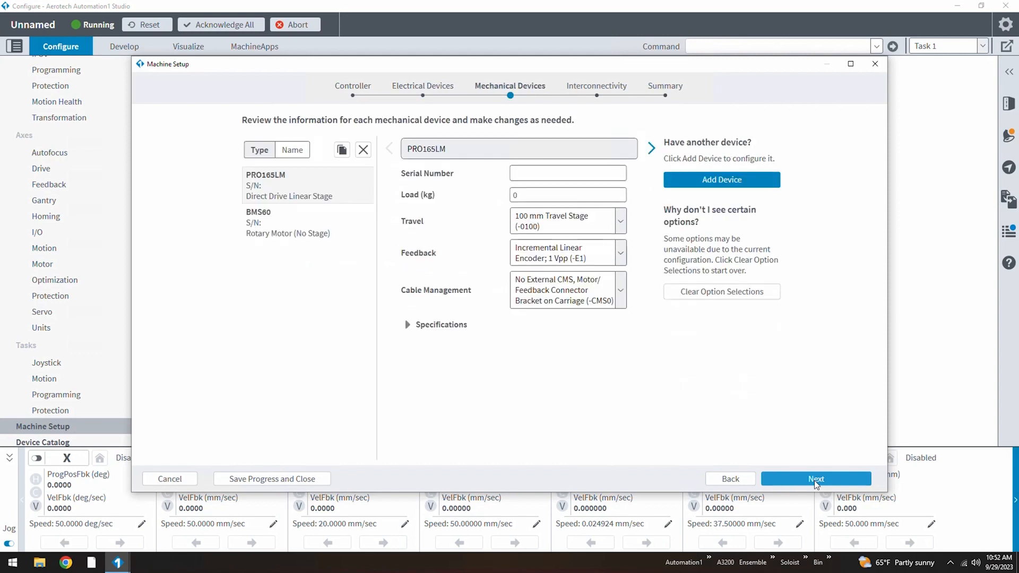
pyautogui.click(816, 480)
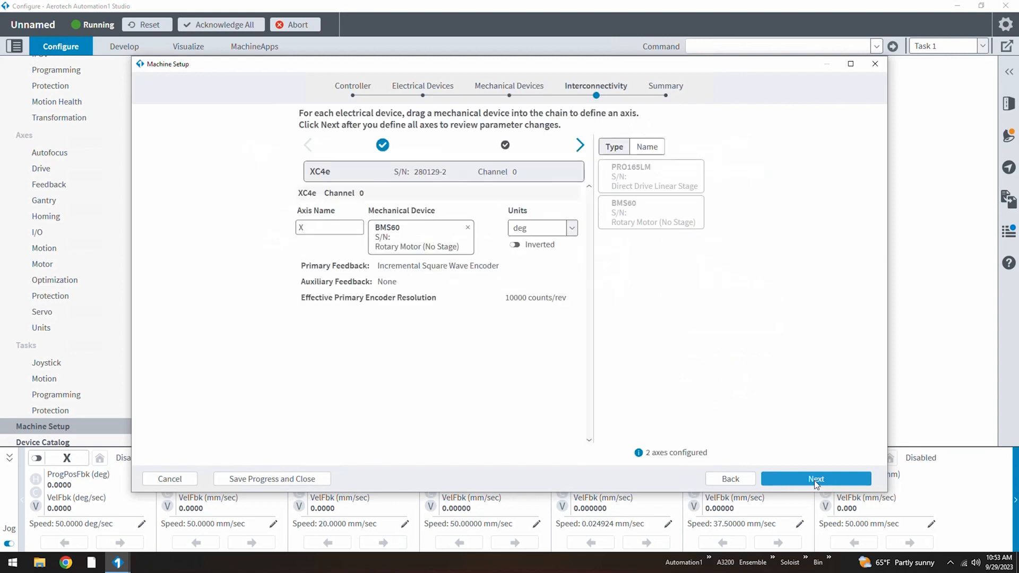
pyautogui.click(815, 479)
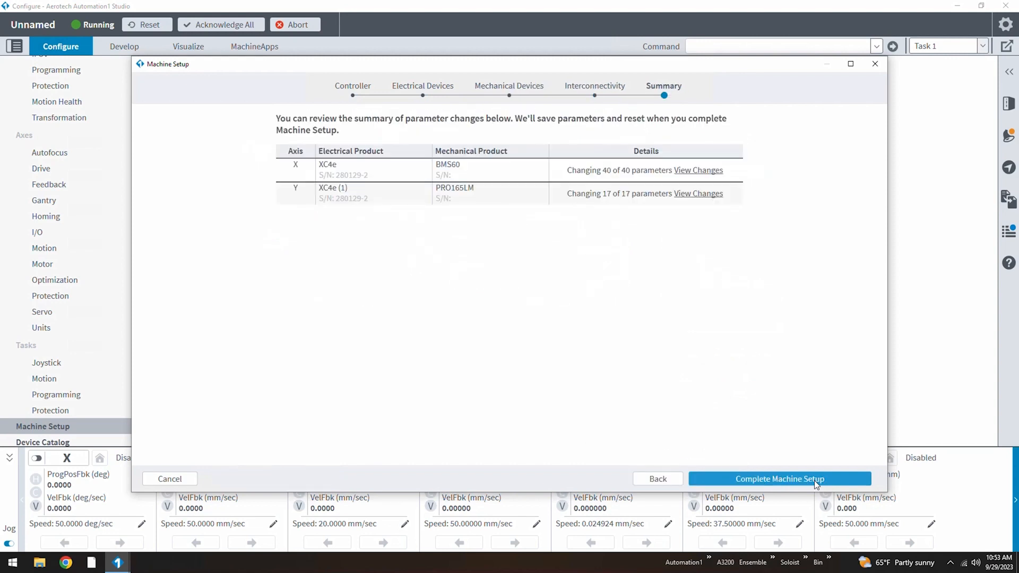